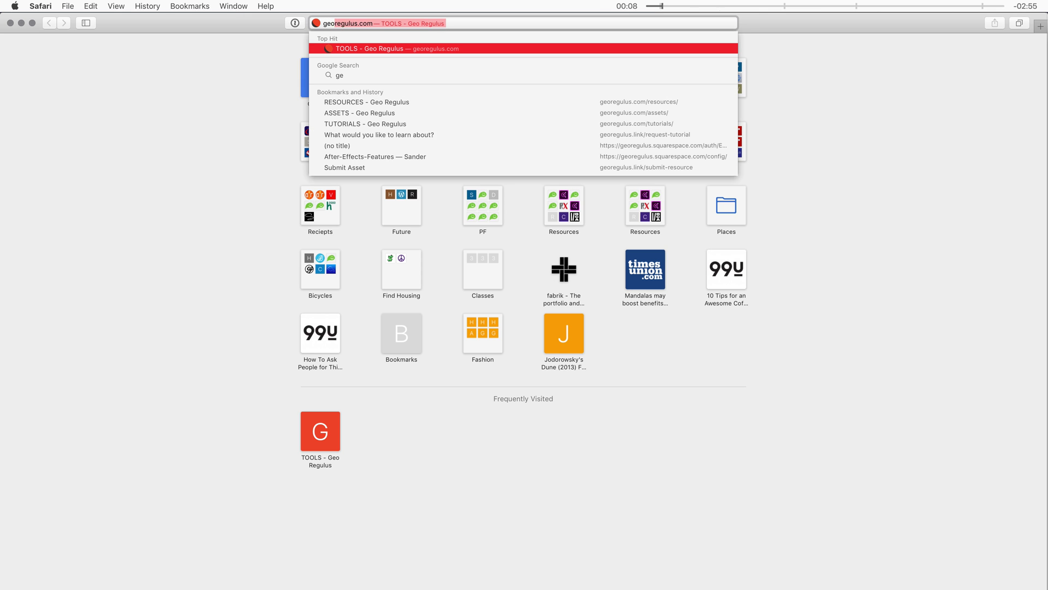
Load georegulus.com in Safari and go to its Resources page.
type("oregulus.")
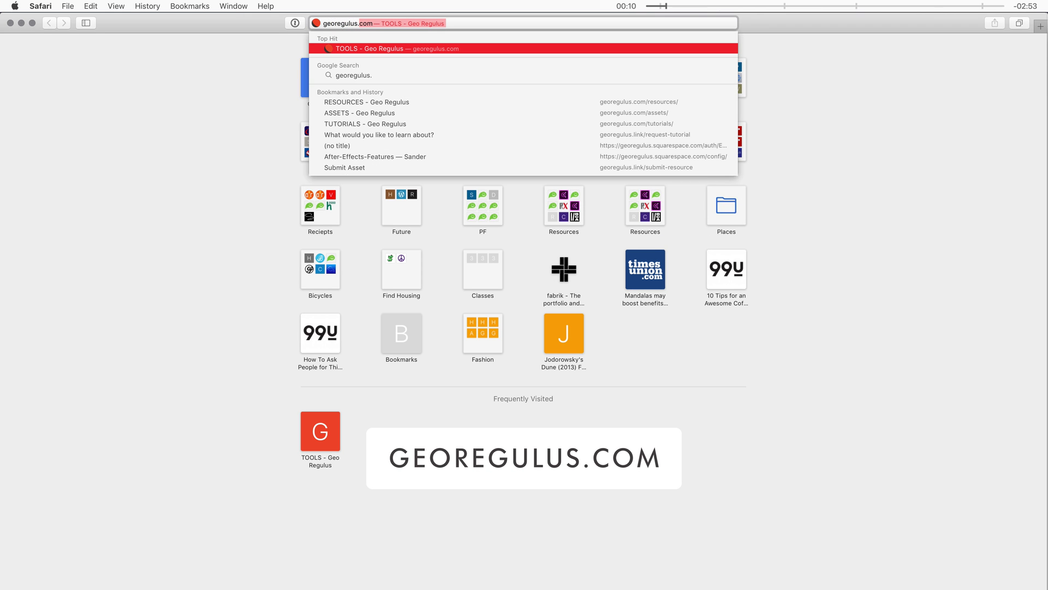
type("com")
key("Return")
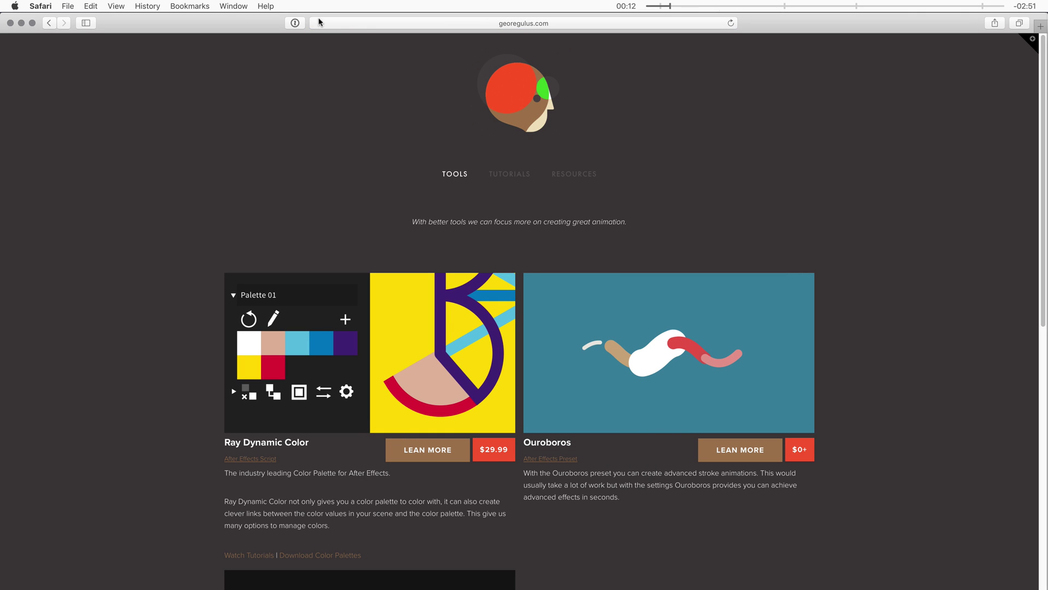
left_click(574, 172)
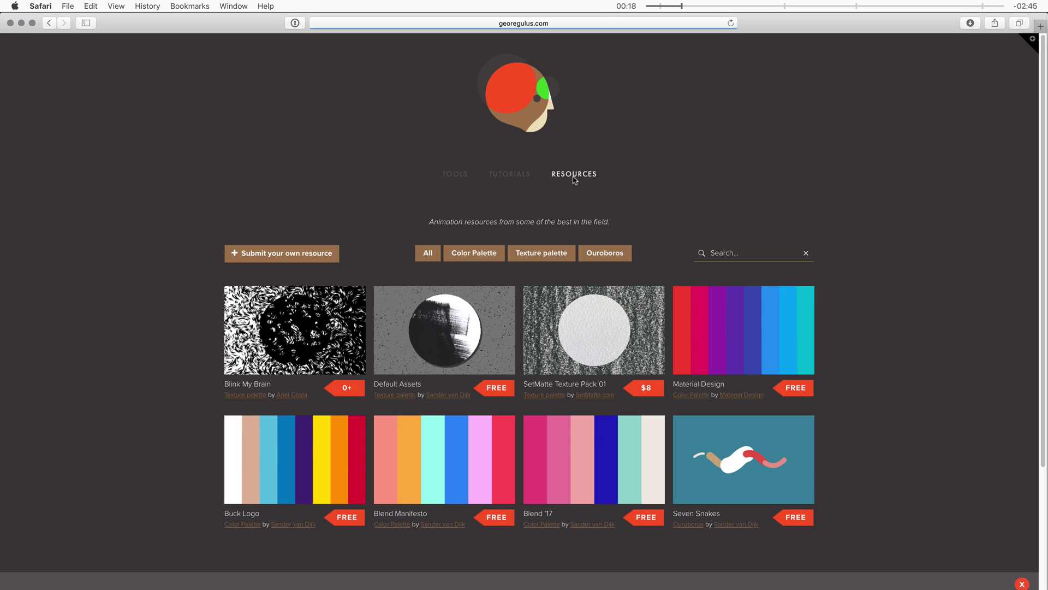
Open the Default Assets pack and claim it for a $0 price.
left_click(443, 352)
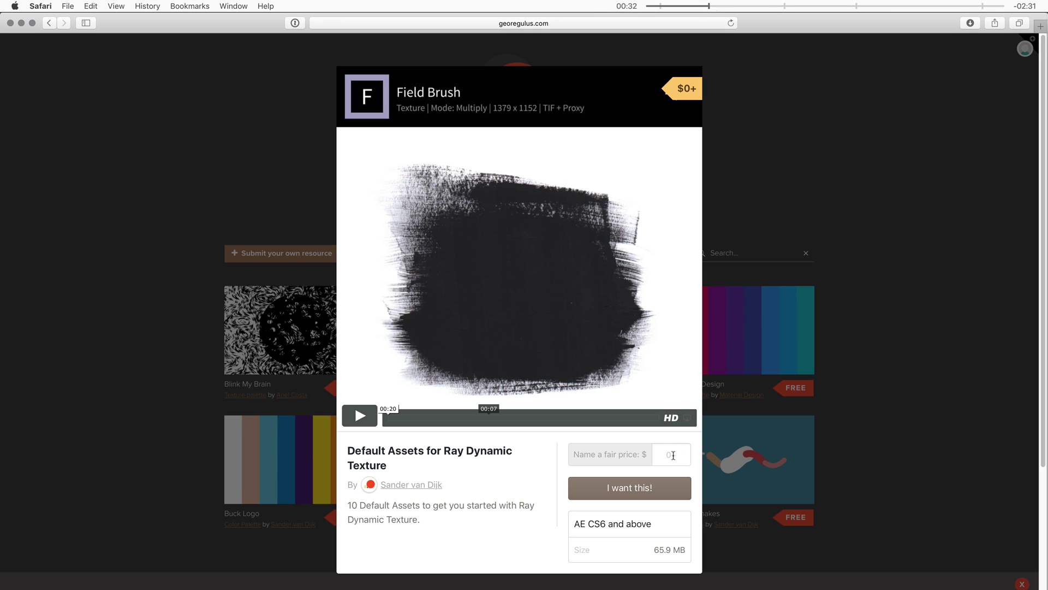
left_click(673, 455)
type("0")
left_click(668, 488)
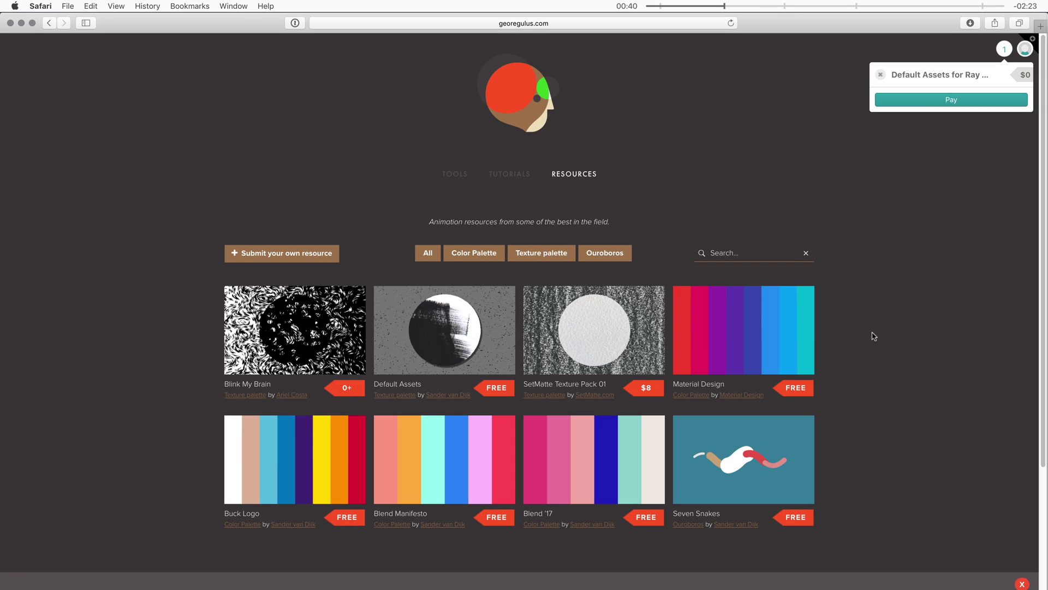
Proceed to Gumroad checkout and enter the delivery e-mail address.
left_click(923, 100)
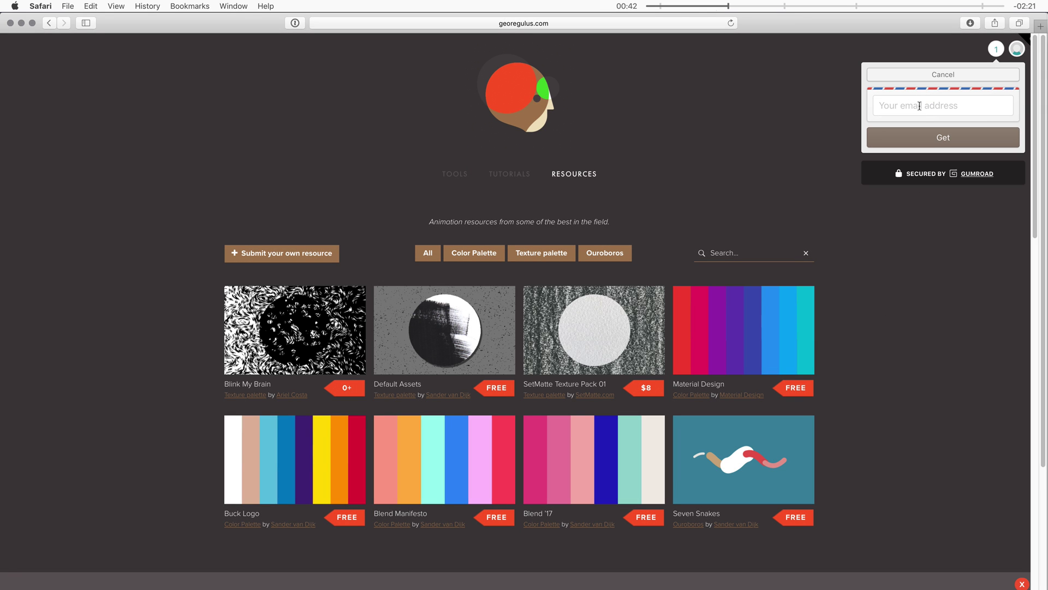
left_click(919, 105)
type("sander")
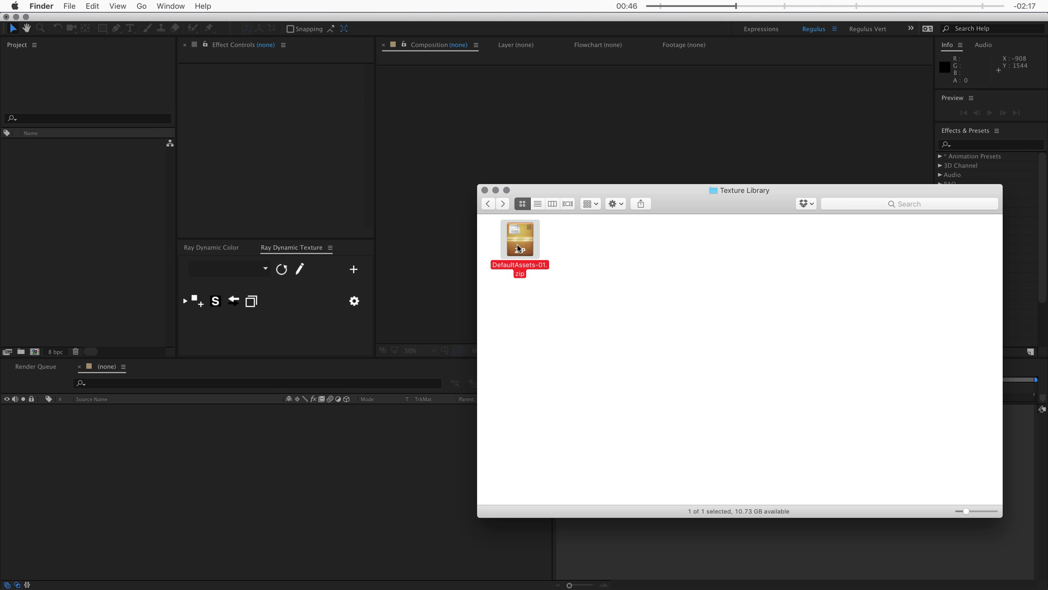
Unzip DefaultAssets-01.zip with Archive Utility and open the extracted DefaultAssets-01 folder.
right_click(518, 249)
mouse_move(598, 261)
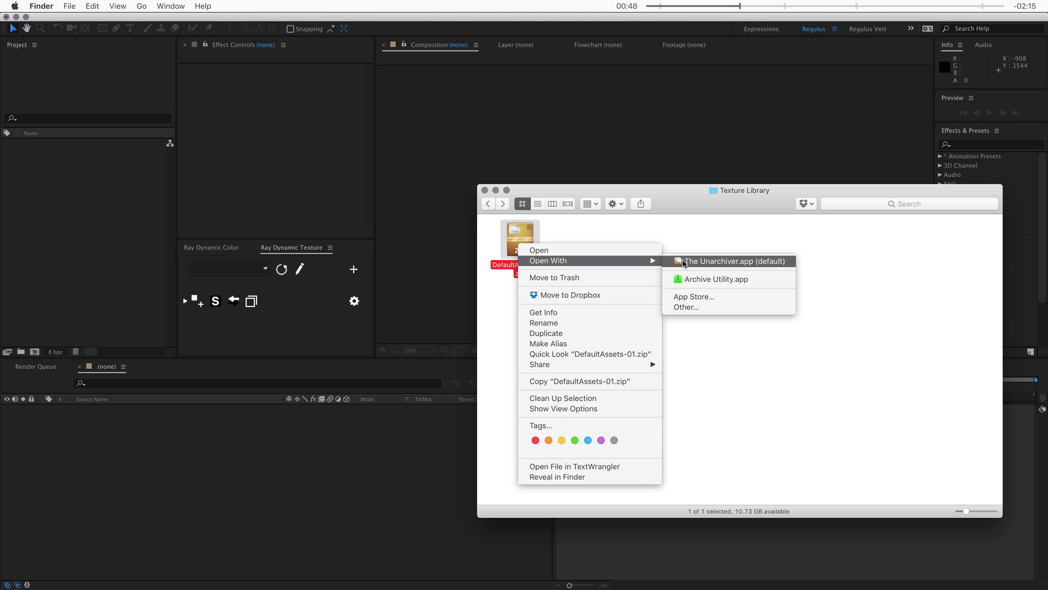
left_click(691, 279)
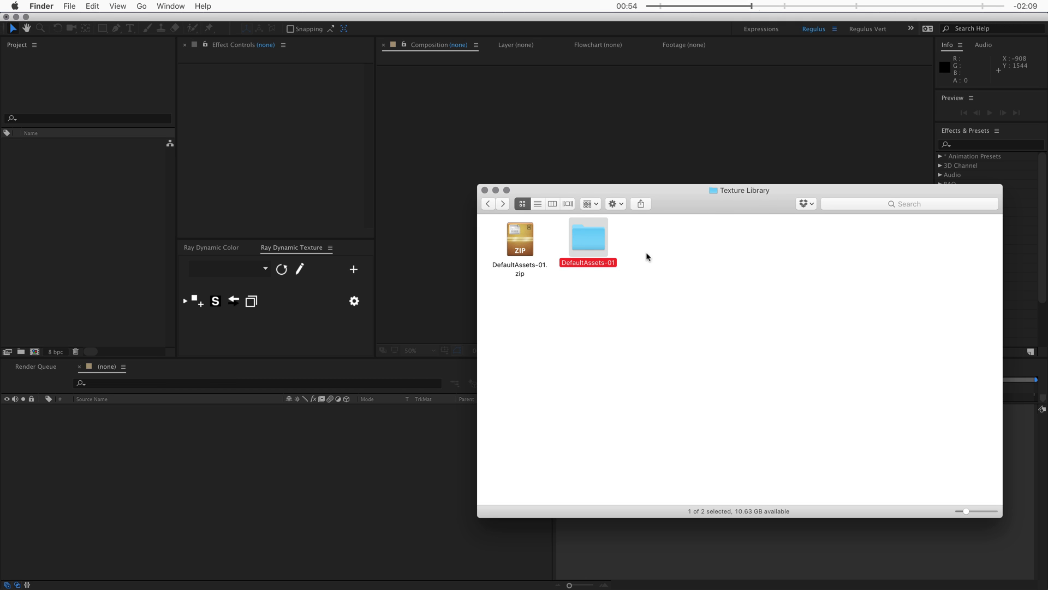
double_click(596, 249)
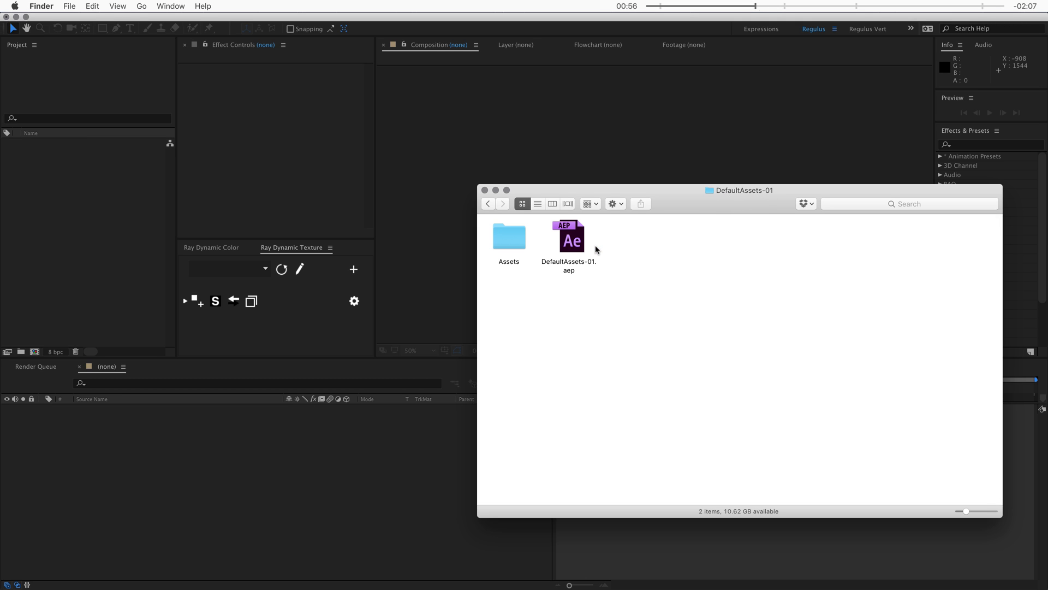
Import DefaultAssets-01.aep into the project and load the Default Assets palette in Ray Dynamic Texture.
left_click_drag(595, 254, 65, 229)
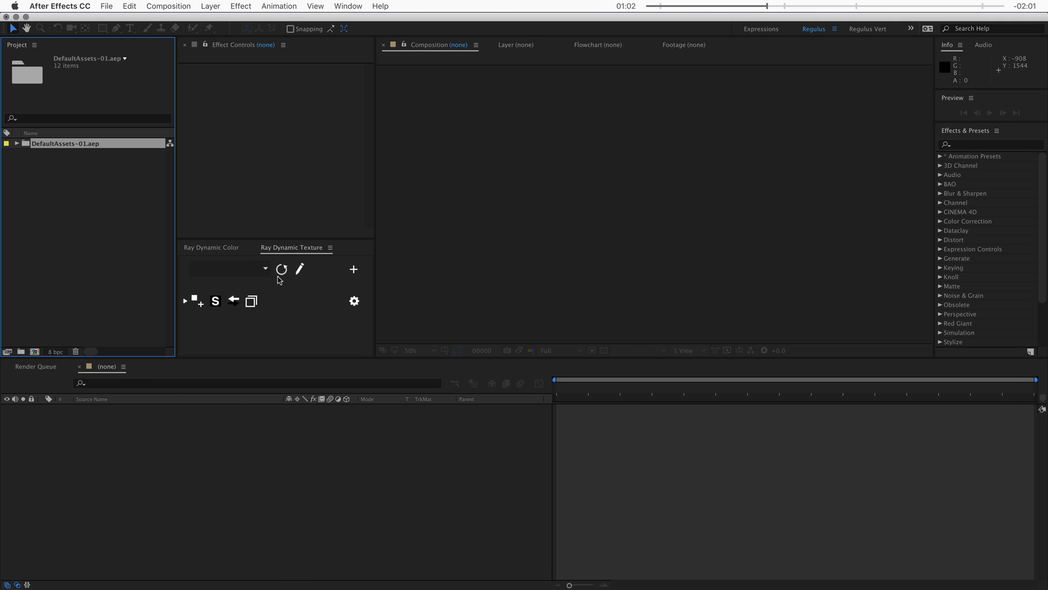
left_click(273, 275)
left_click(267, 270)
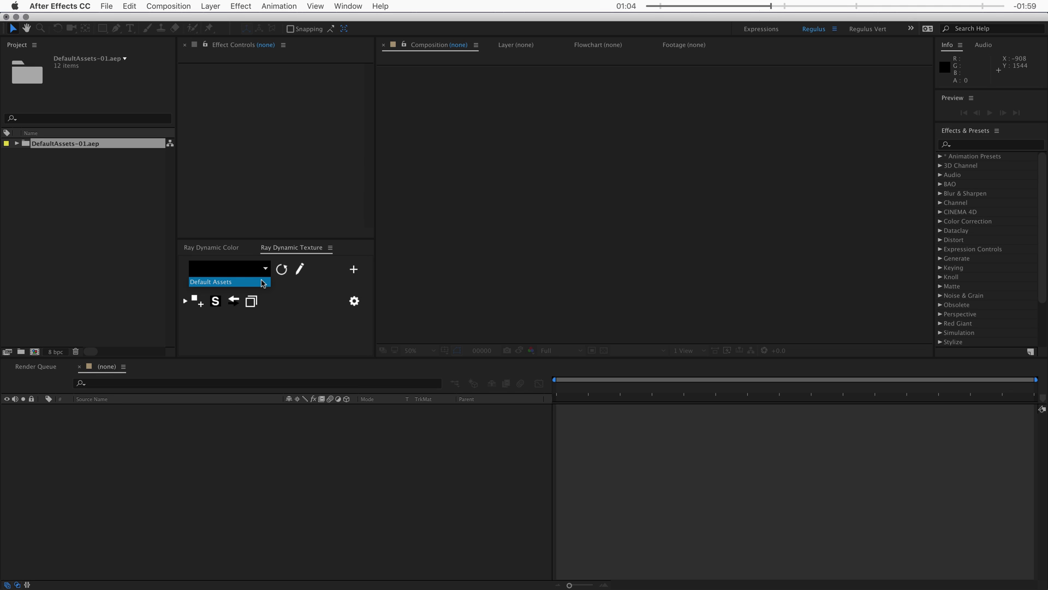
left_click(262, 282)
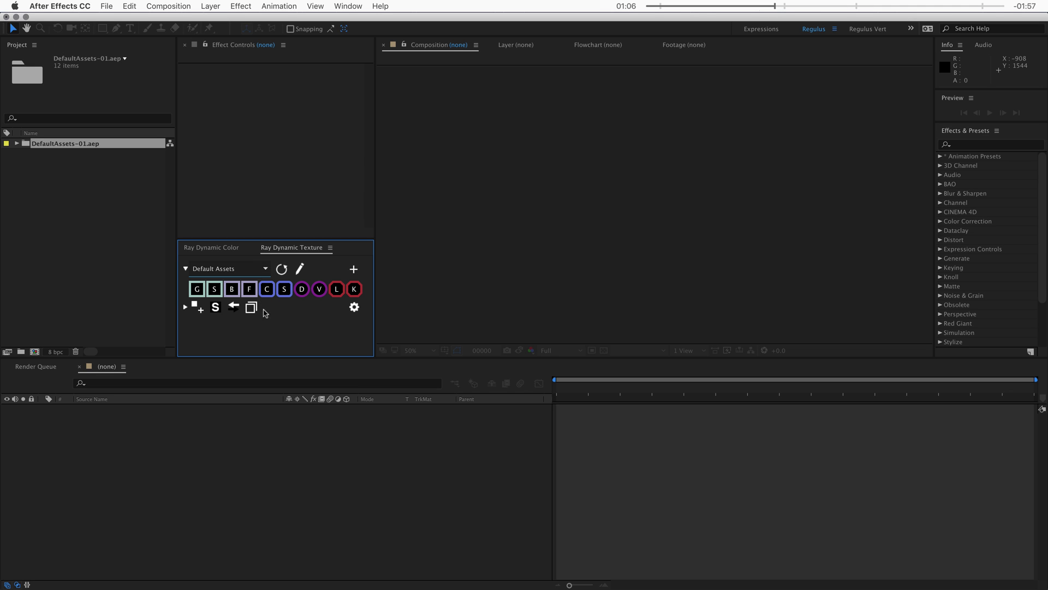
Create Comp 1, add a 500px circle, and apply a brush texture to it.
key("super+n")
key("super+Return")
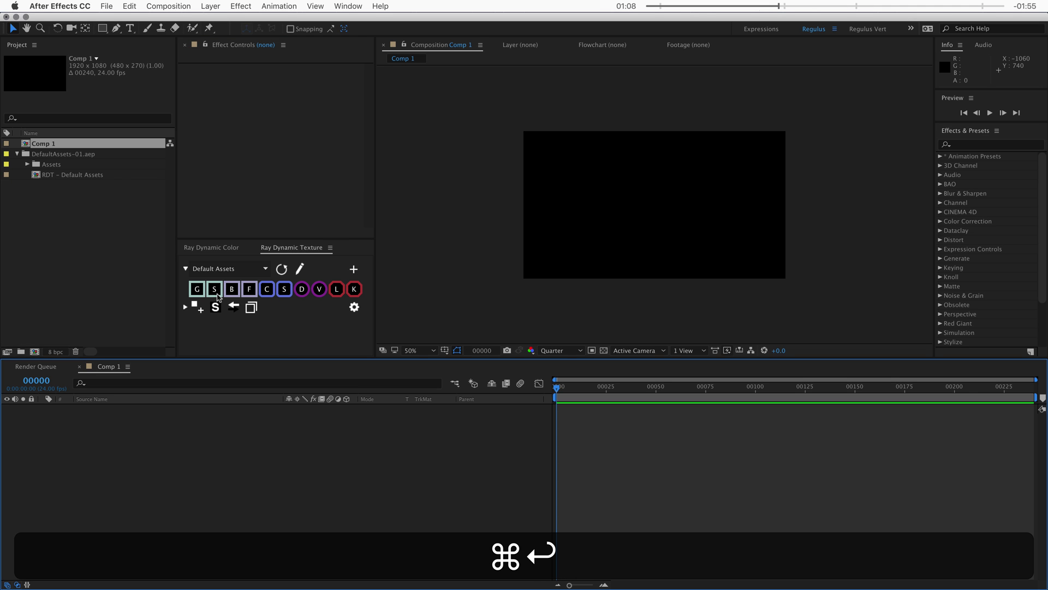
left_click(268, 290)
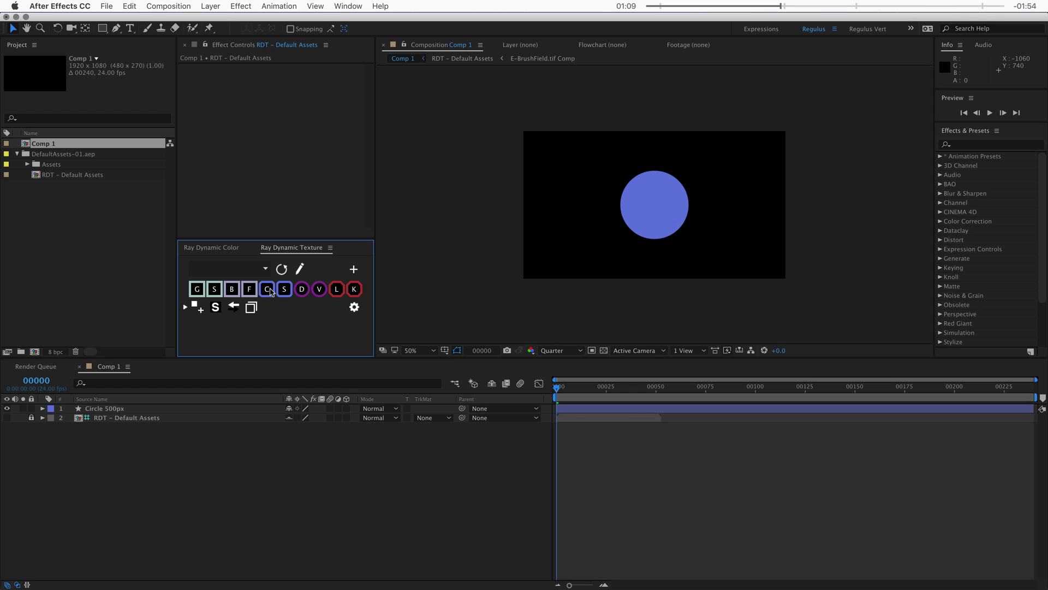
left_click(145, 410)
left_click(232, 290)
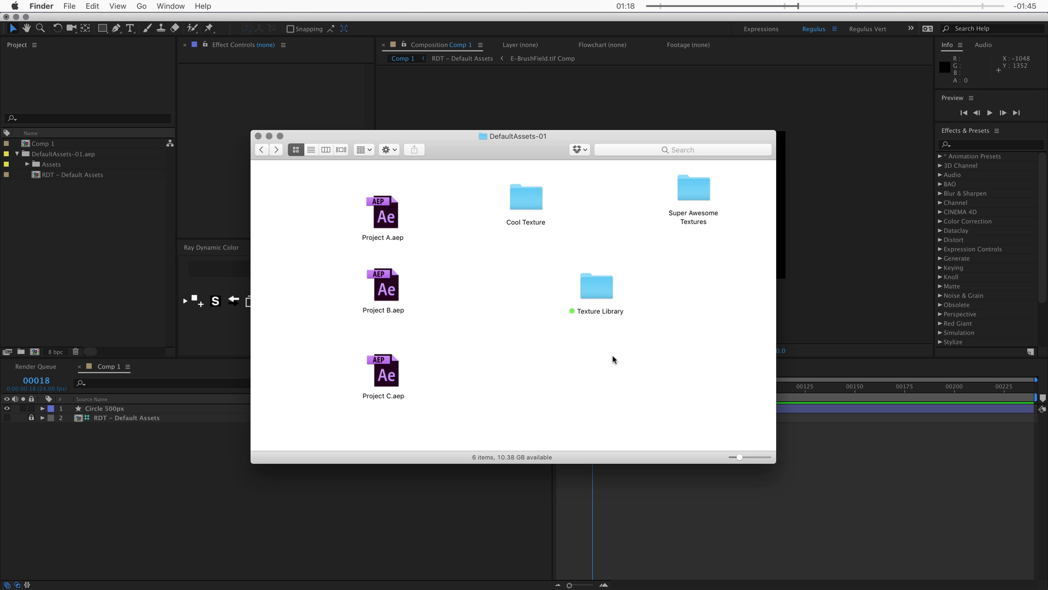
Move the Cool Texture and Super Awesome Textures folders into Texture Library.
left_click_drag(640, 358, 538, 251)
left_click(530, 299)
left_click(588, 283)
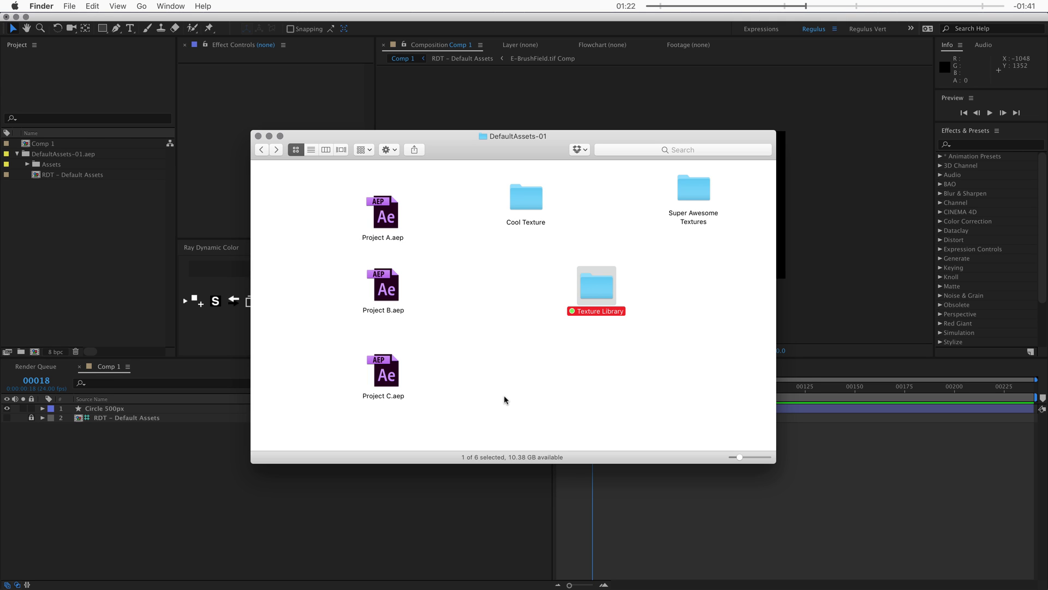
left_click(504, 399)
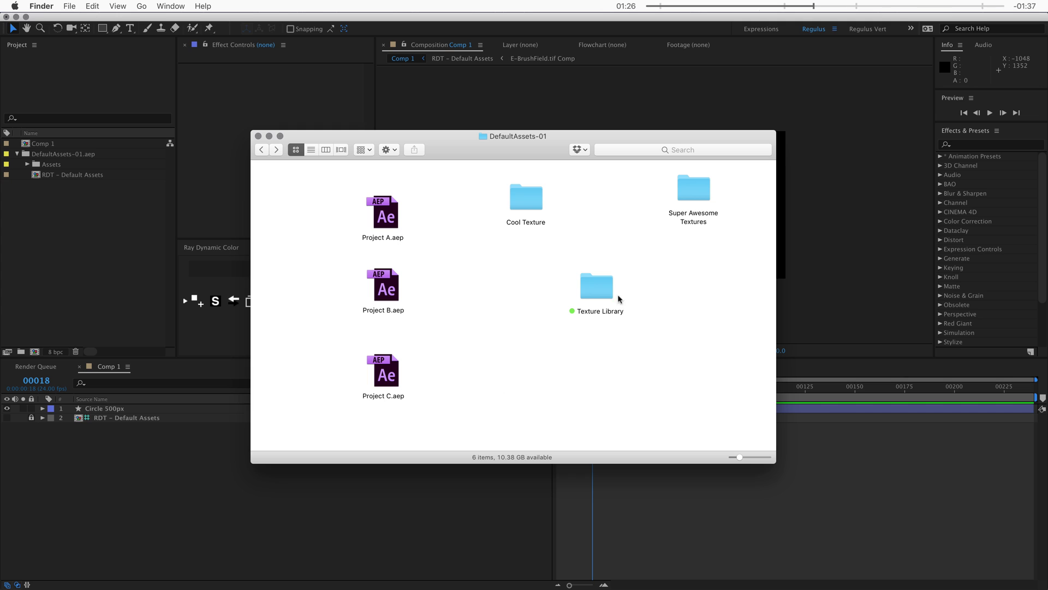
left_click_drag(528, 204, 596, 285)
left_click_drag(691, 201, 604, 283)
left_click_drag(634, 220, 540, 346)
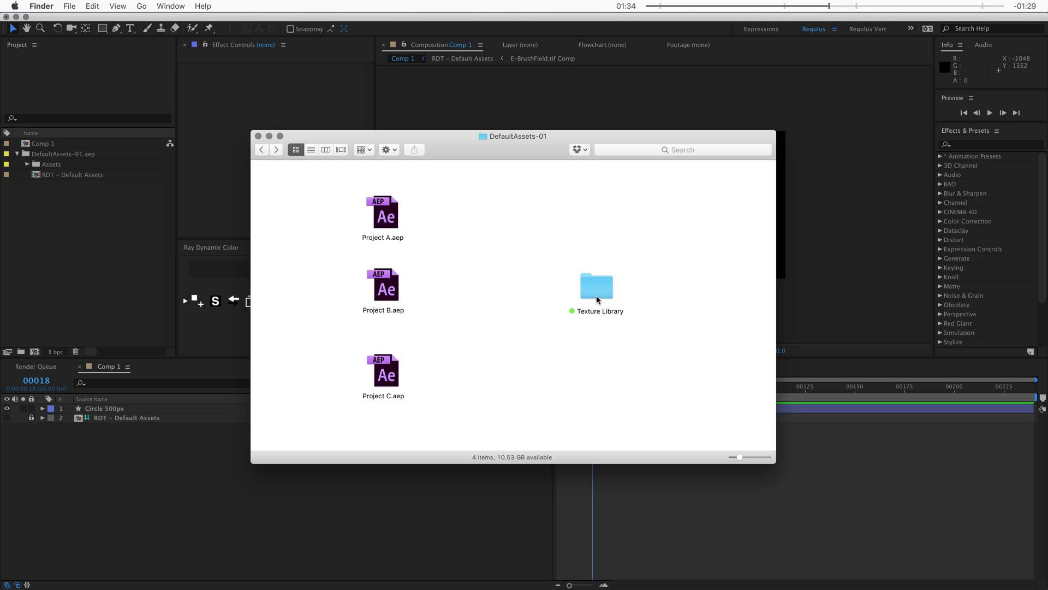
Select Project A, B and C .aep files, then open the Texture Library folder.
left_click_drag(458, 187, 367, 231)
left_click_drag(442, 266, 361, 315)
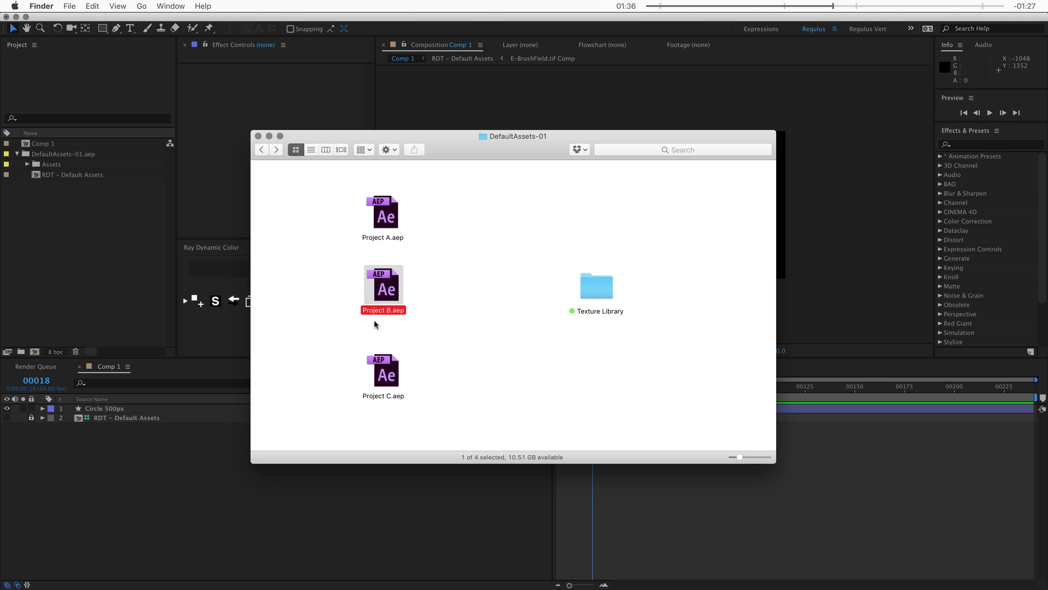
left_click_drag(435, 353, 364, 432)
left_click(591, 297)
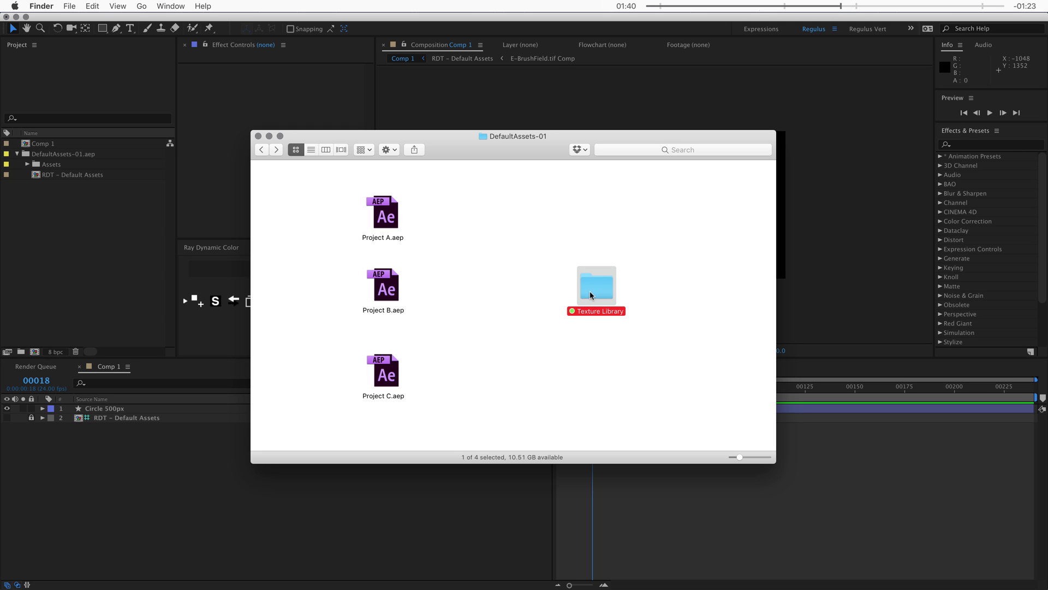
double_click(591, 295)
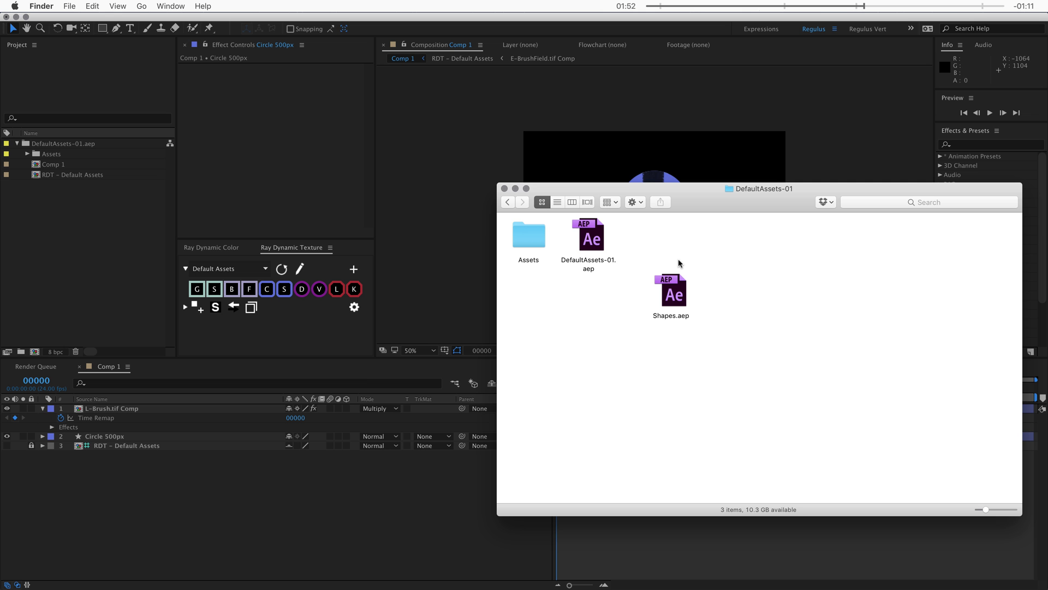
Import Shapes.aep, load the Shapes palette, and add the yellow 3D Ball to Comp 1.
left_click(679, 306)
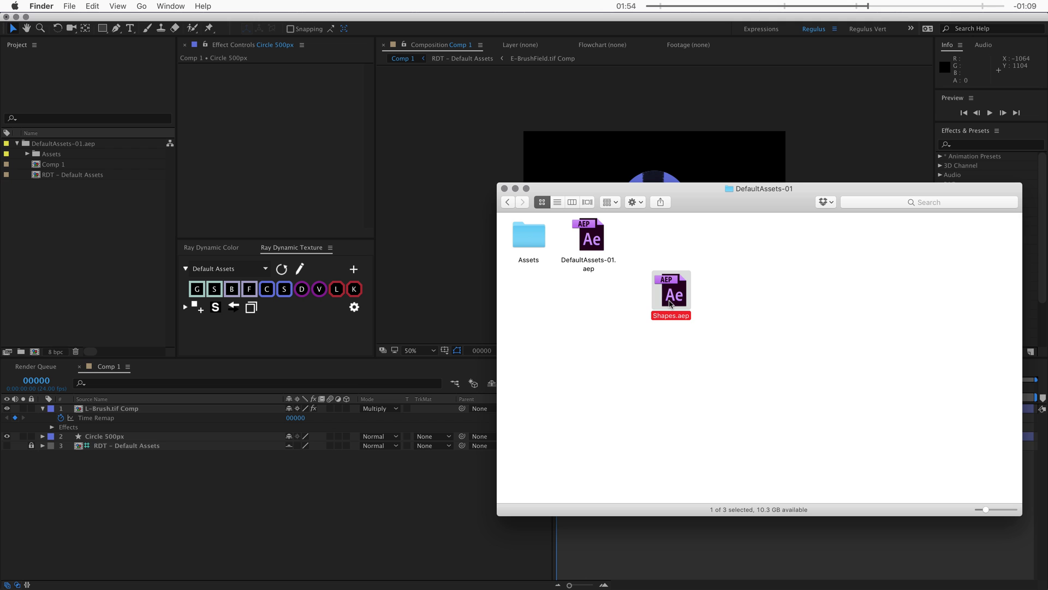
left_click_drag(671, 303, 140, 232)
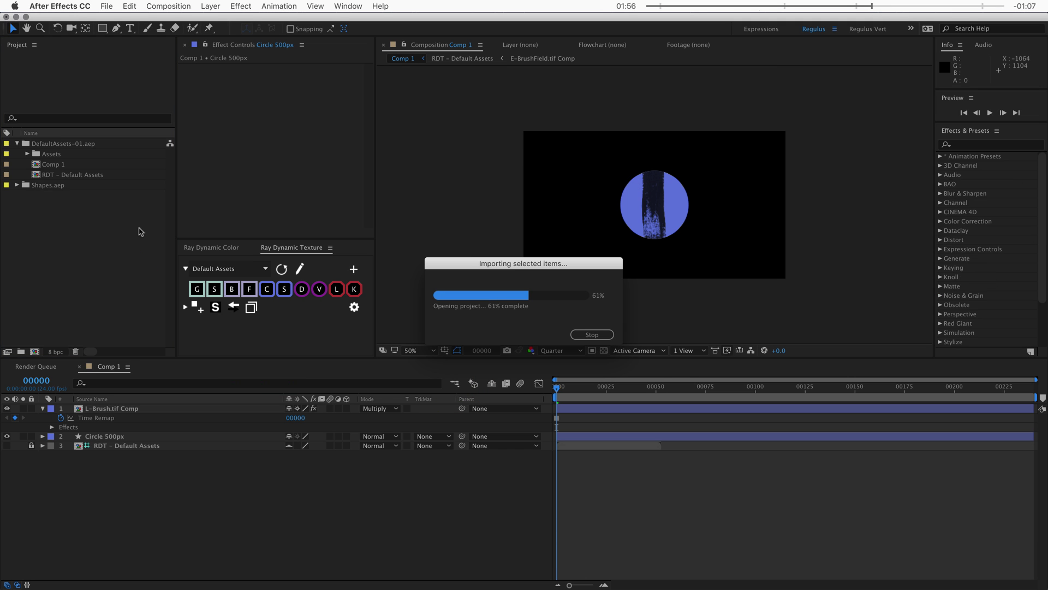
left_click(256, 269)
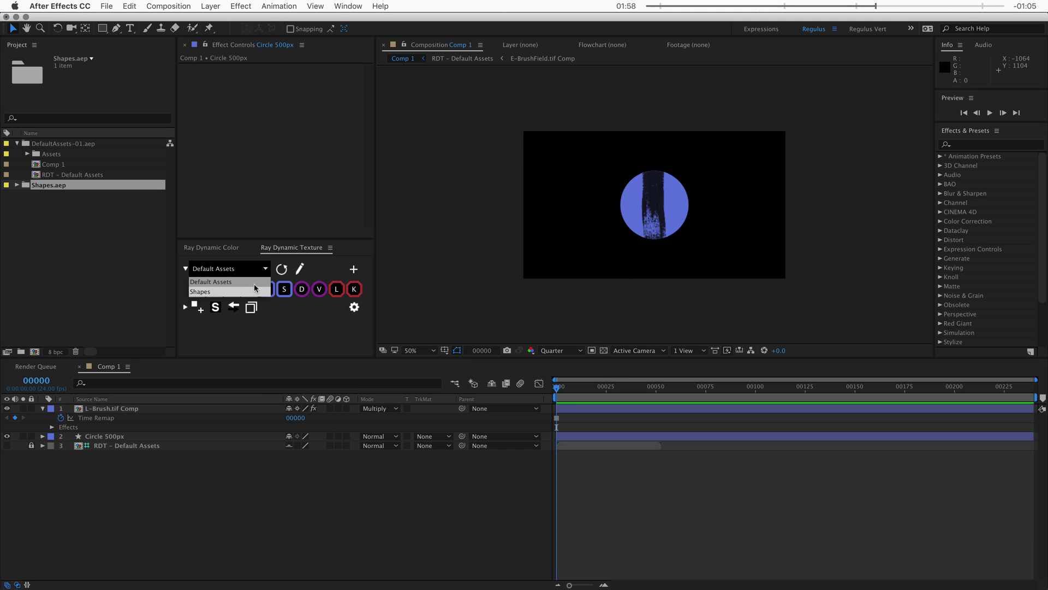
left_click(247, 293)
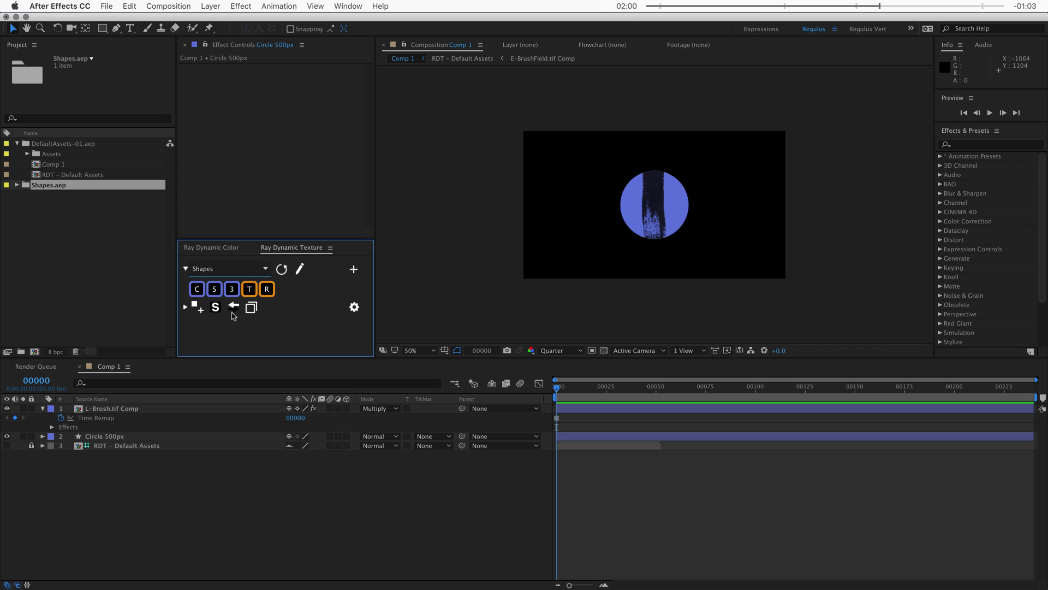
left_click(197, 473)
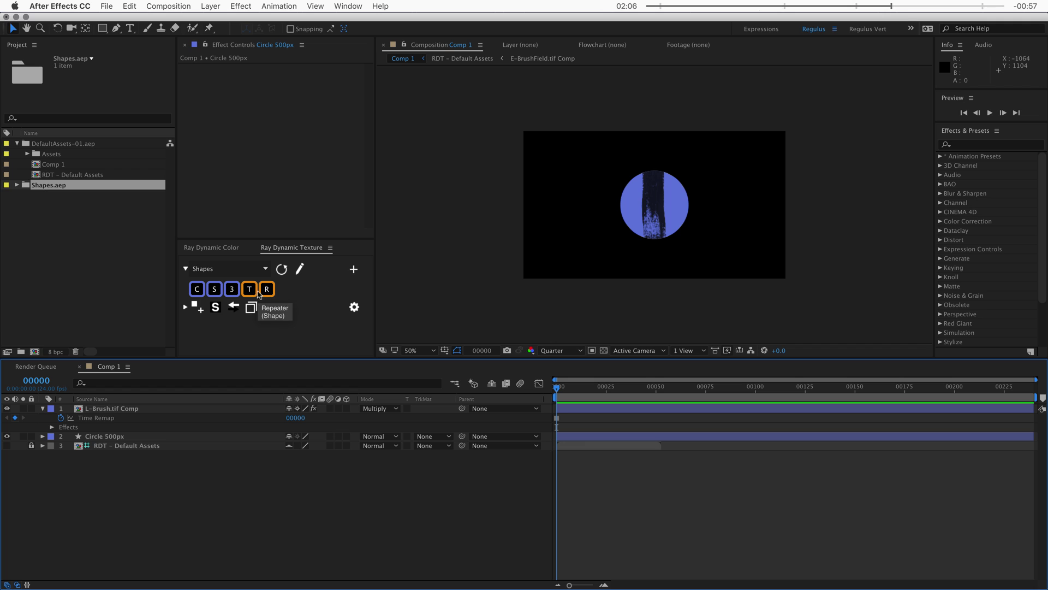
Select the 3D Ball layer, reveal its rota keyframes, and scrub toward frame 10 to preview rotation.
left_click(232, 290)
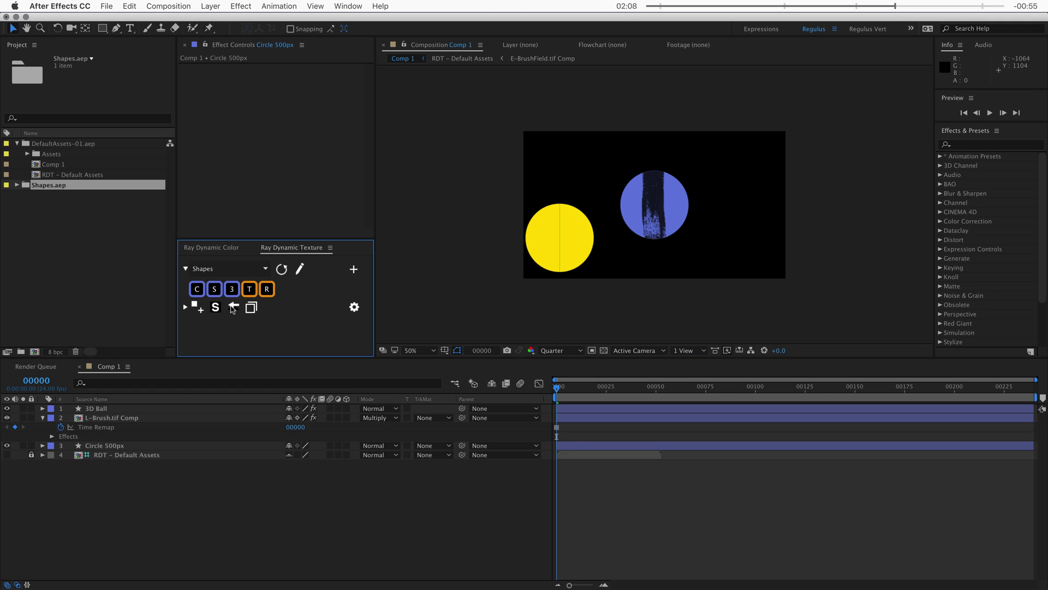
left_click(658, 229)
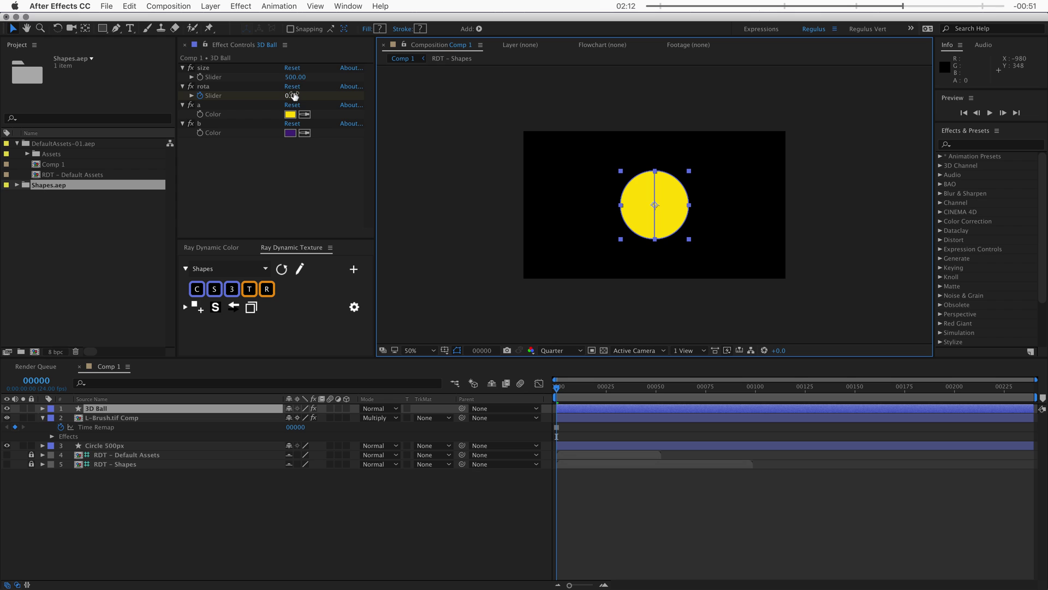
key("u")
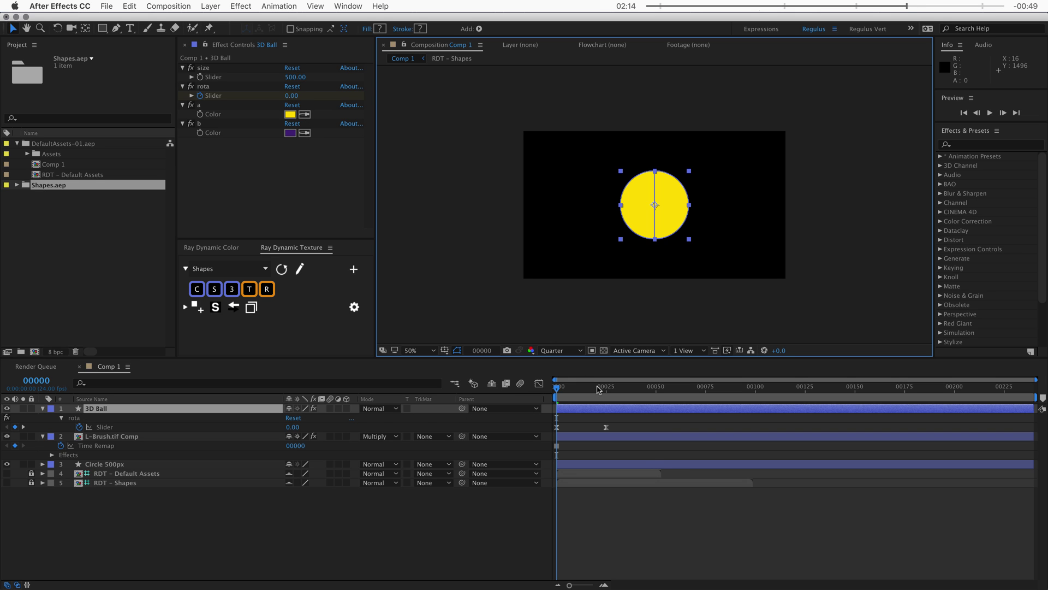
left_click(564, 387)
mouse_move(564, 388)
left_mouse_down()
mouse_move(616, 388)
mouse_move(576, 390)
left_mouse_up()
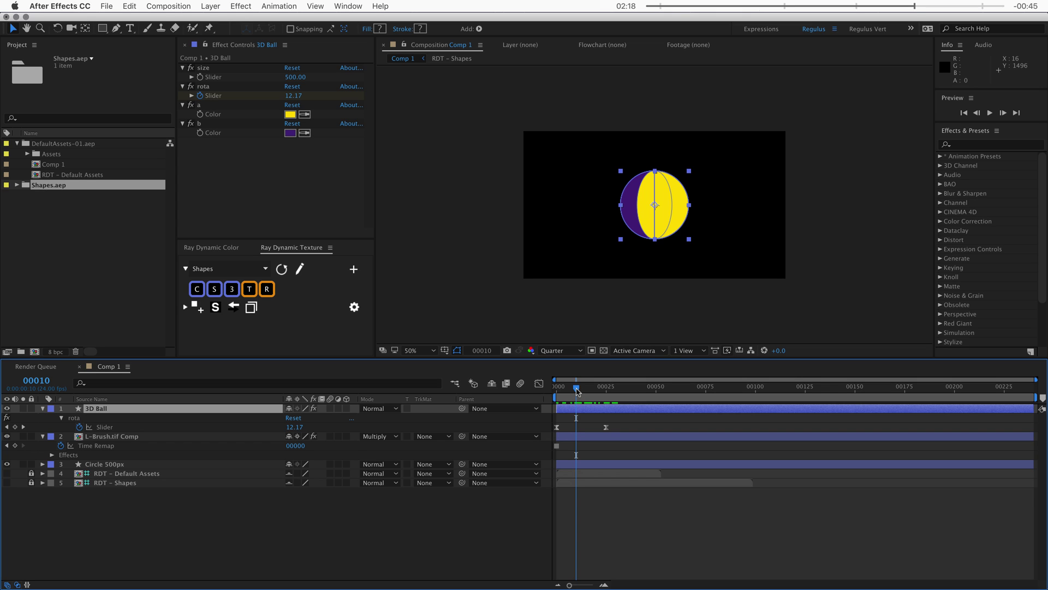